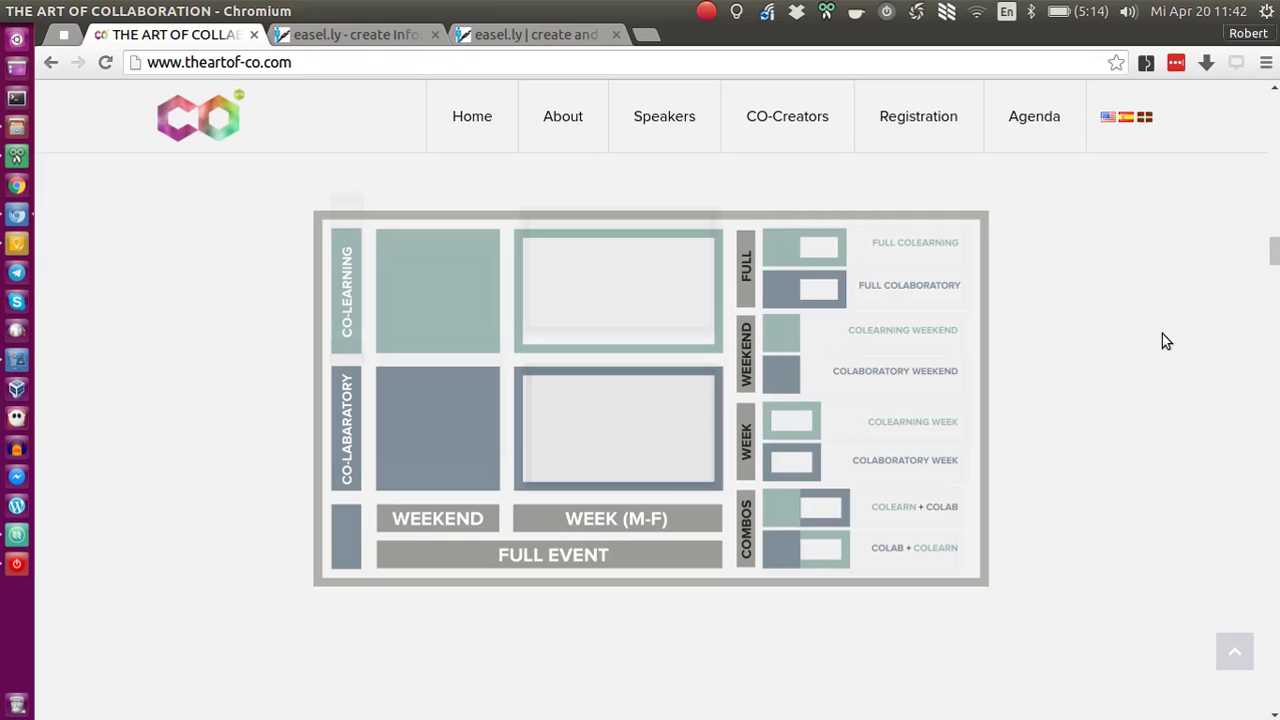
Scroll up and down the Art of Co page to look over the package infographic.
{"action": "scroll", "coordinate": [1165, 336], "scroll_direction": "up", "scroll_amount": 2}
{"action": "scroll", "coordinate": [1157, 346], "scroll_direction": "down", "scroll_amount": 1}
{"action": "scroll", "coordinate": [1157, 346], "scroll_direction": "up", "scroll_amount": 1}
{"action": "scroll", "coordinate": [1158, 350], "scroll_direction": "down", "scroll_amount": 1}
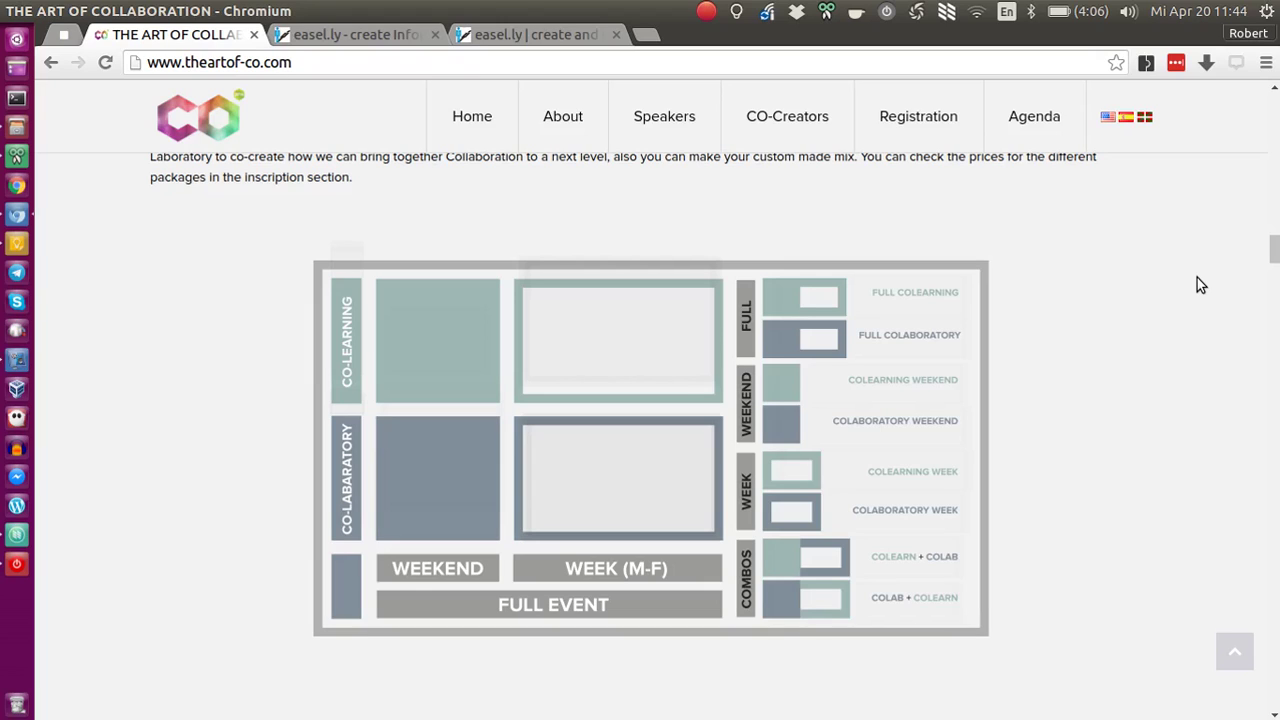
Browse the Public Visuals on the easel.ly dashboard, then return to the Art of Collaboration packages page.
{"action": "left_click", "coordinate": [534, 38]}
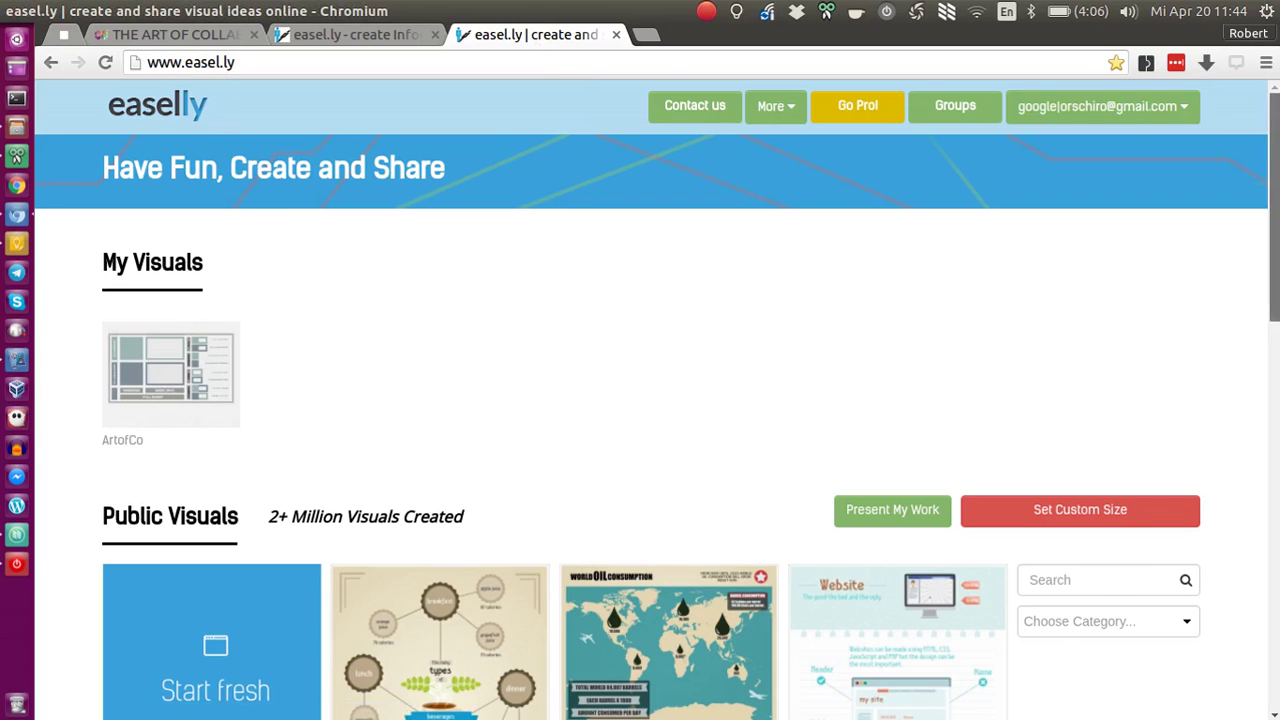
{"action": "scroll", "coordinate": [883, 326], "scroll_direction": "down", "scroll_amount": 1}
{"action": "scroll", "coordinate": [883, 326], "scroll_direction": "down", "scroll_amount": 5}
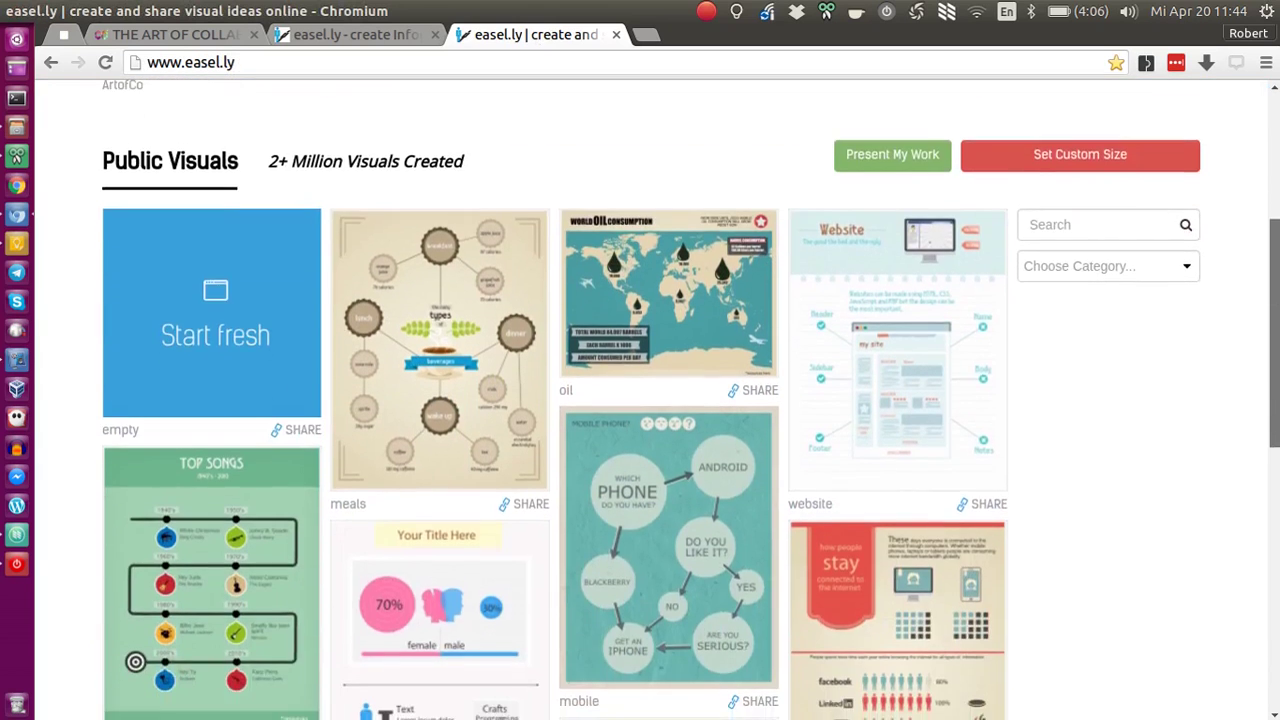
{"action": "scroll", "coordinate": [650, 400], "scroll_direction": "down", "scroll_amount": 1}
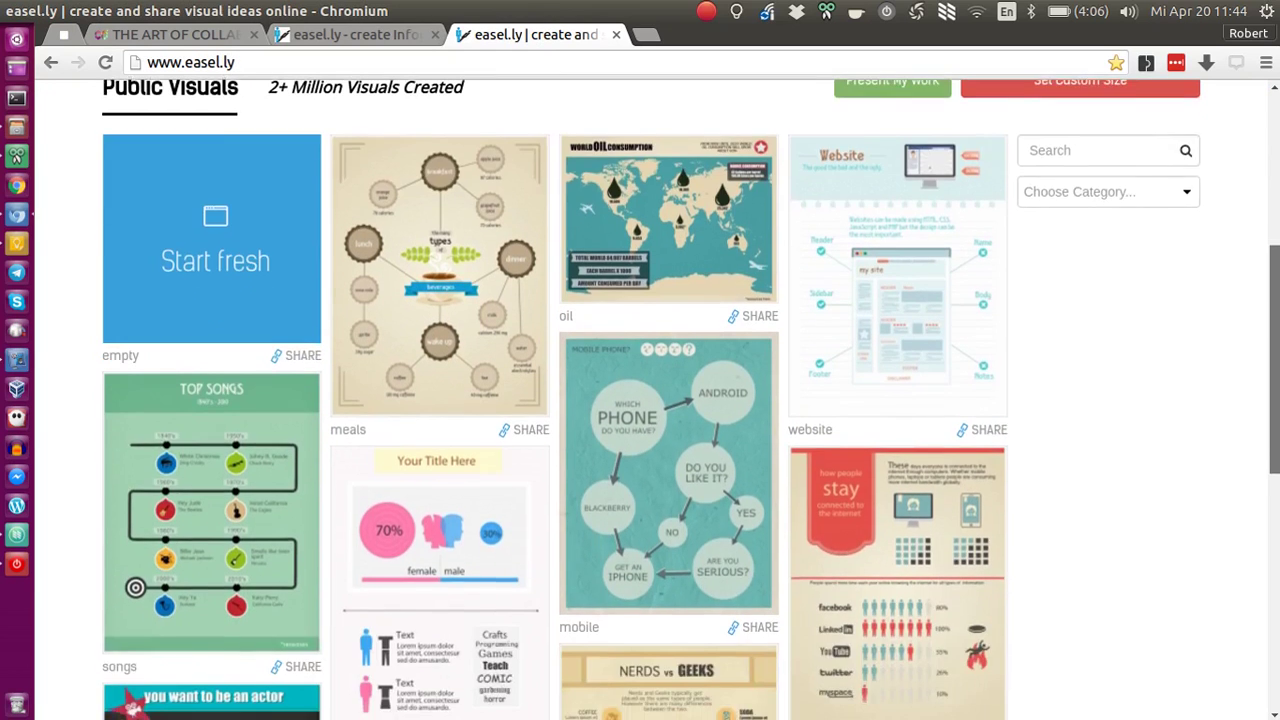
{"action": "left_click_drag", "start_coordinate": [1274, 338], "coordinate": [1274, 185]}
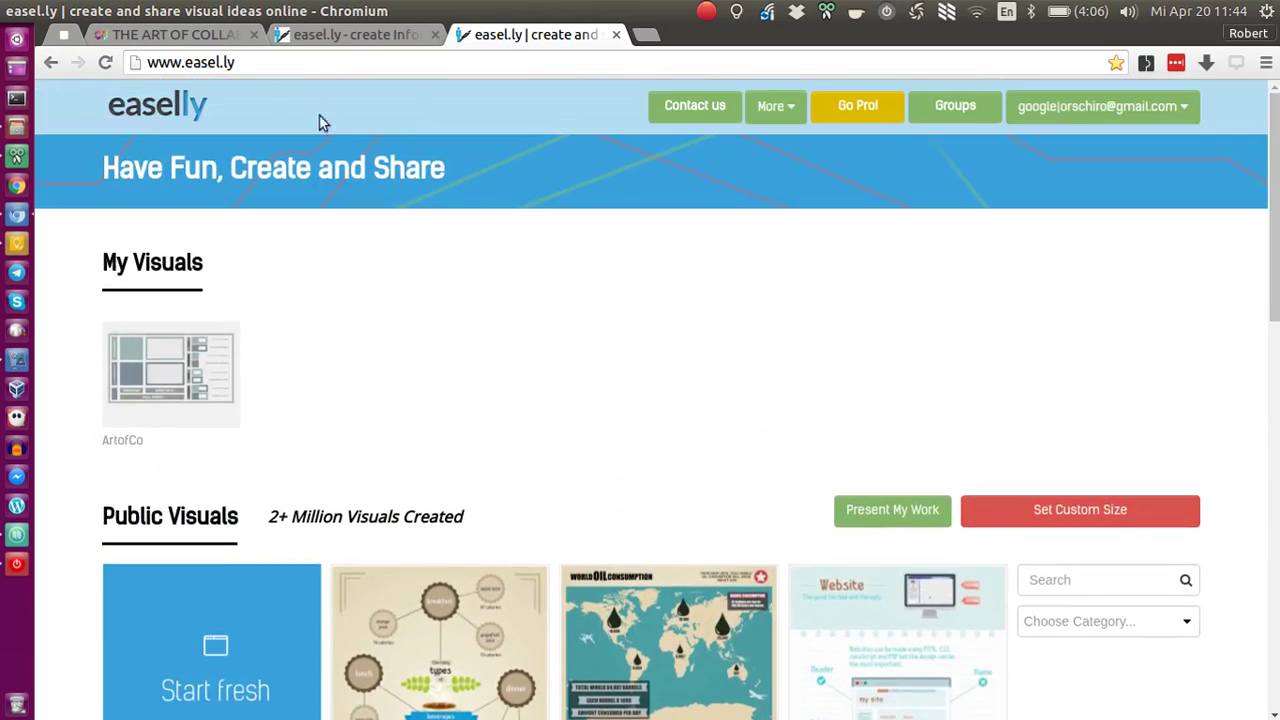
{"action": "left_click", "coordinate": [170, 34]}
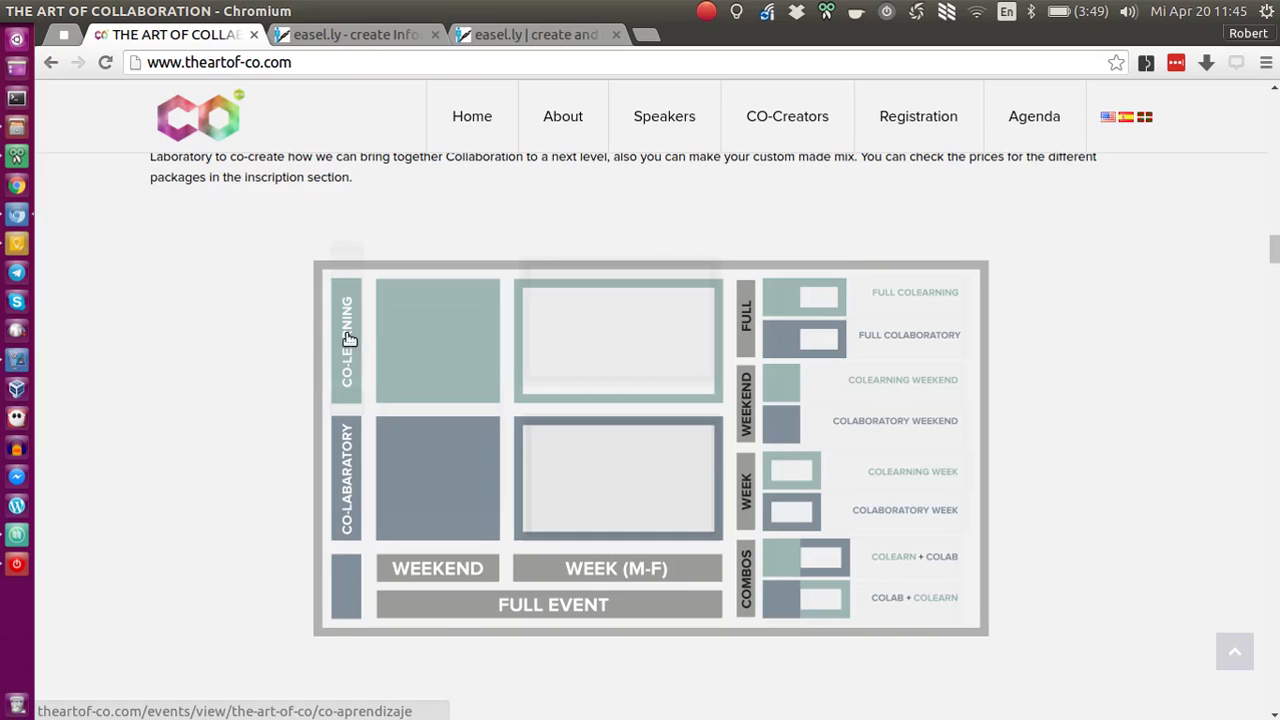
Open the CO-LEARNING area's link in a new tab, check the event page, and come back.
{"action": "middle_click", "coordinate": [346, 366]}
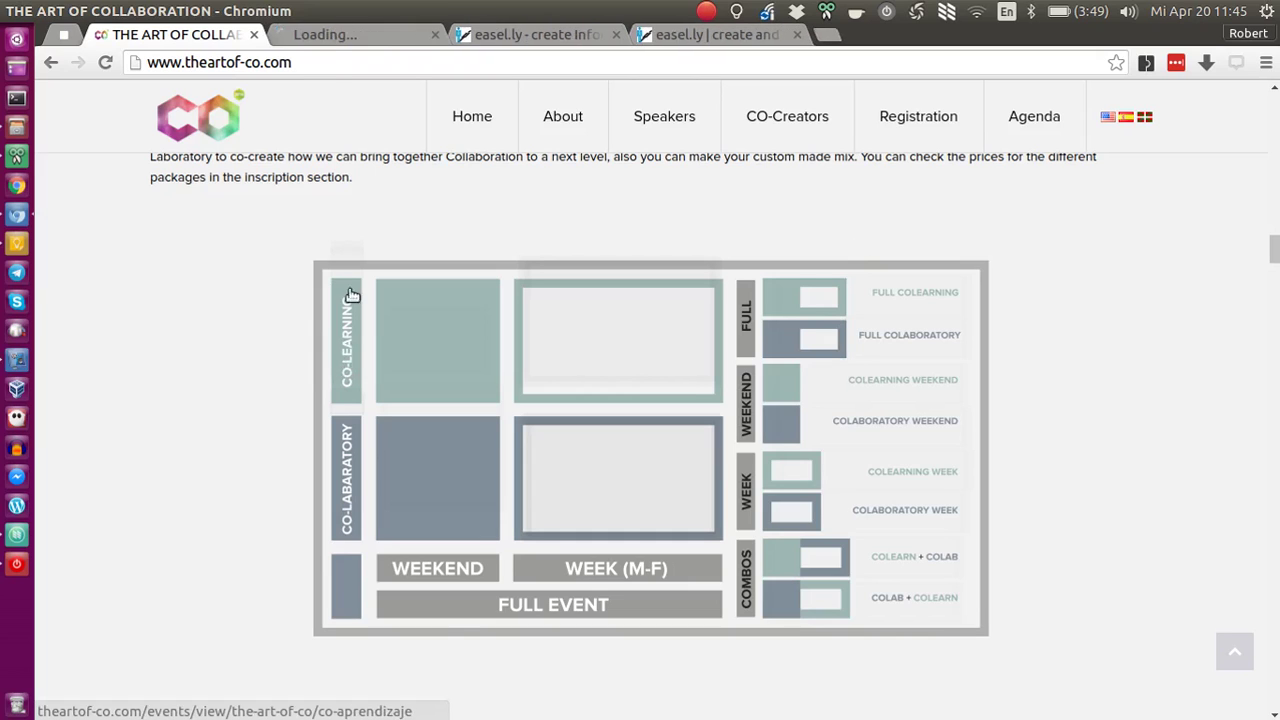
{"action": "left_click", "coordinate": [335, 36]}
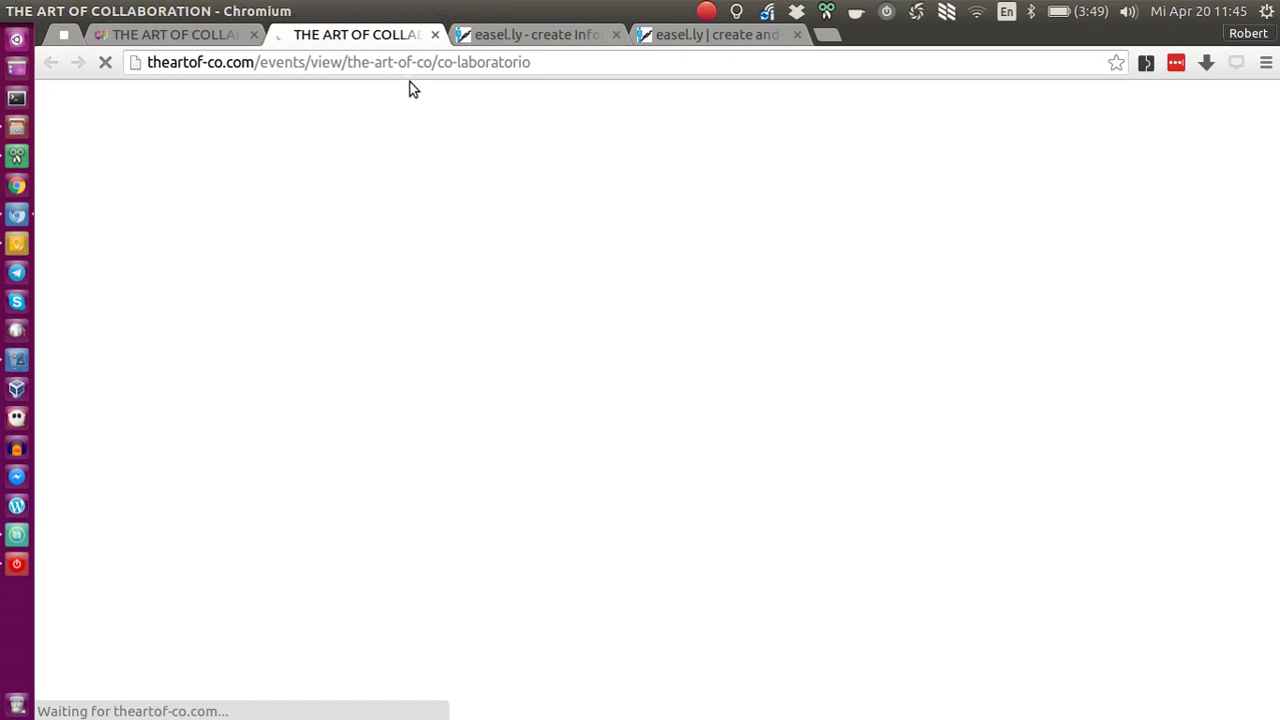
{"action": "left_click", "coordinate": [198, 36]}
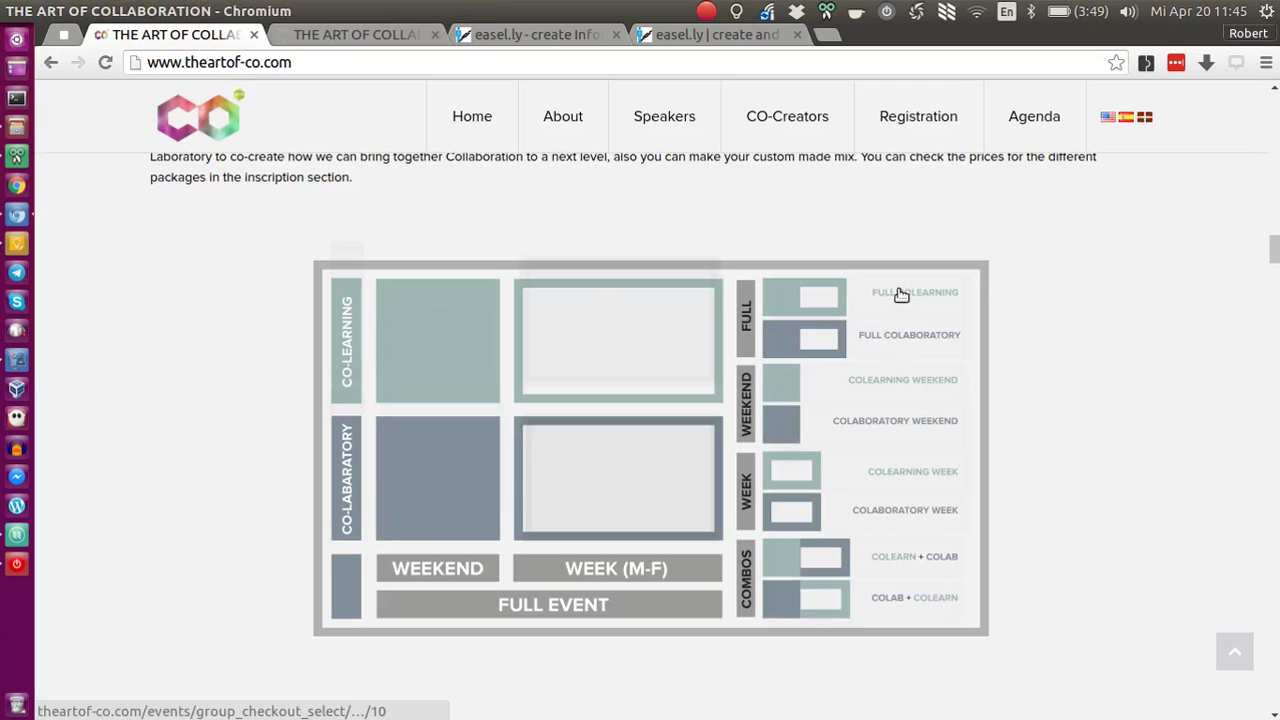
Open the Full Colaboratory link's JOIN THE EVENT checkout page in a new tab and review it.
{"action": "middle_click", "coordinate": [881, 341]}
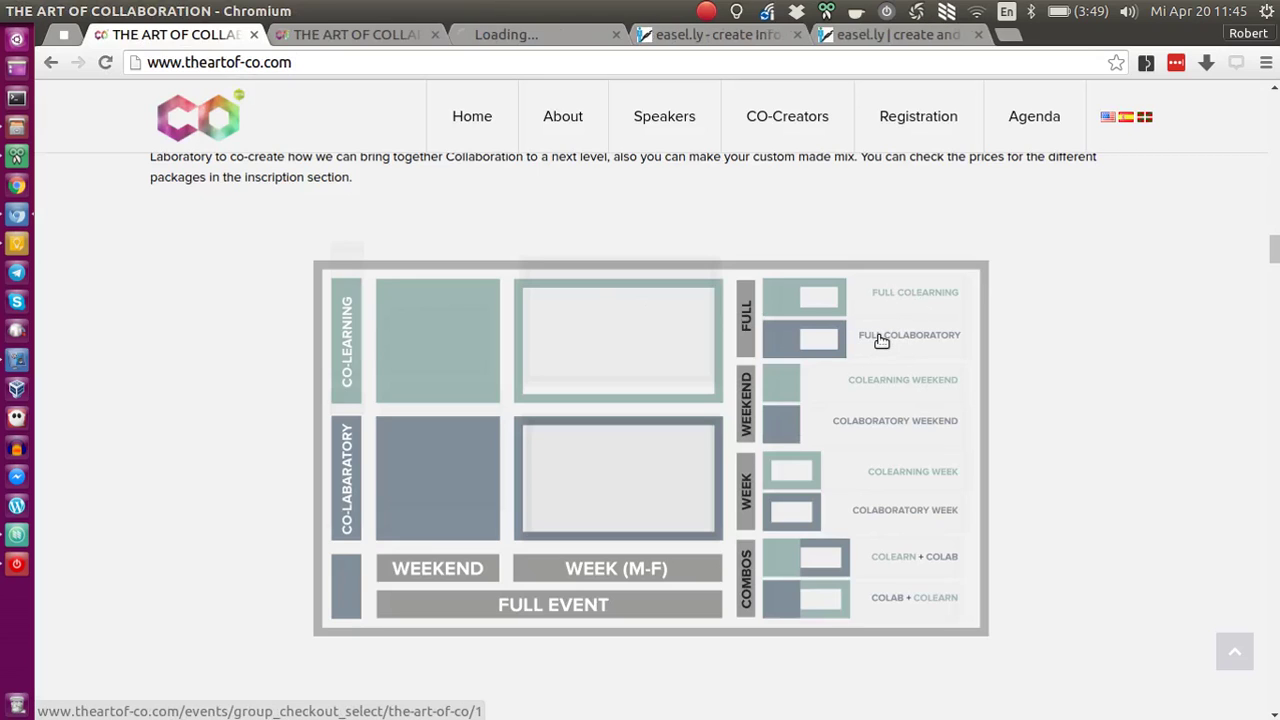
{"action": "left_click", "coordinate": [500, 36]}
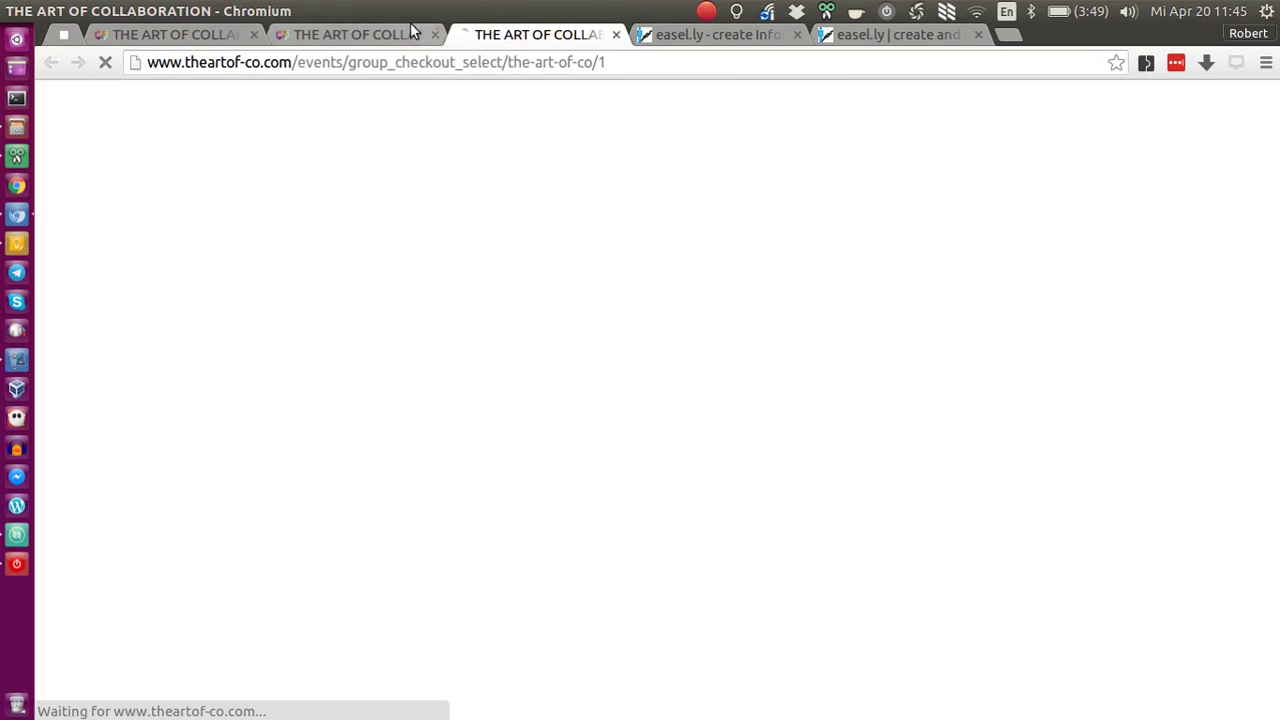
{"action": "left_click", "coordinate": [365, 36]}
{"action": "left_click", "coordinate": [452, 36]}
{"action": "left_click", "coordinate": [222, 38]}
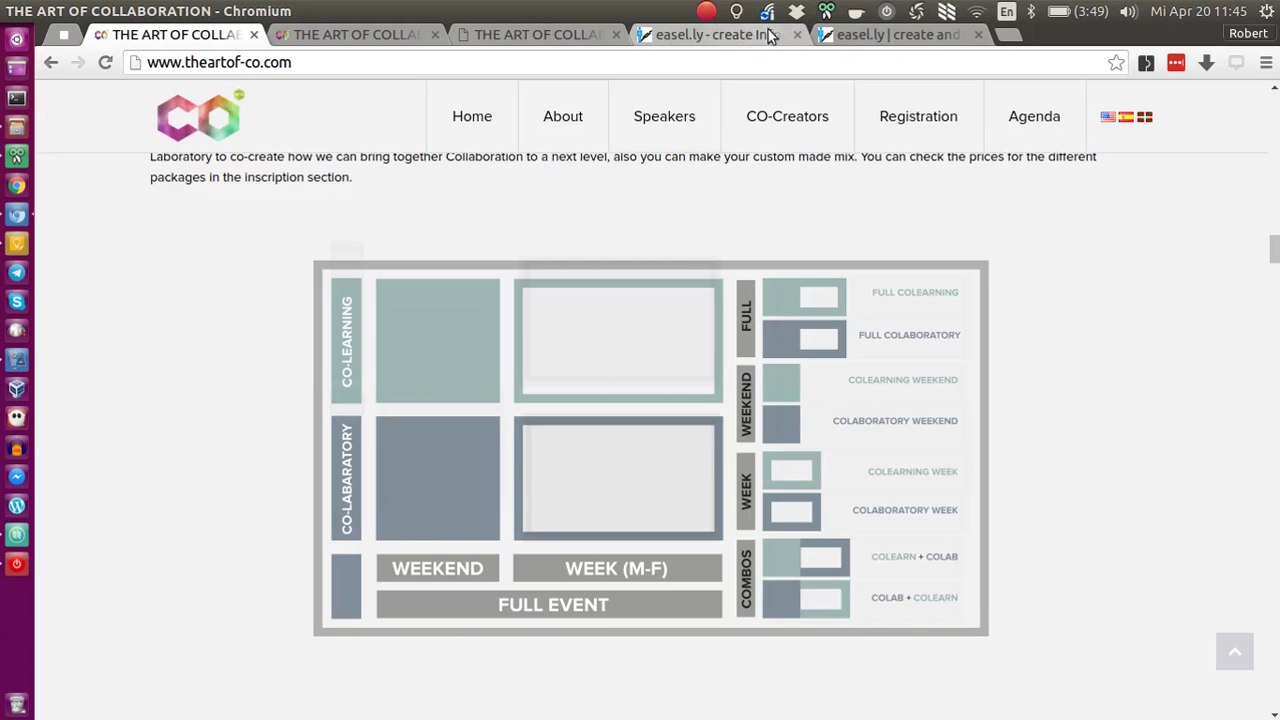
Open the ArtofCo image map in the easel.ly editor with the second page of shapes showing.
{"action": "left_click", "coordinate": [850, 36]}
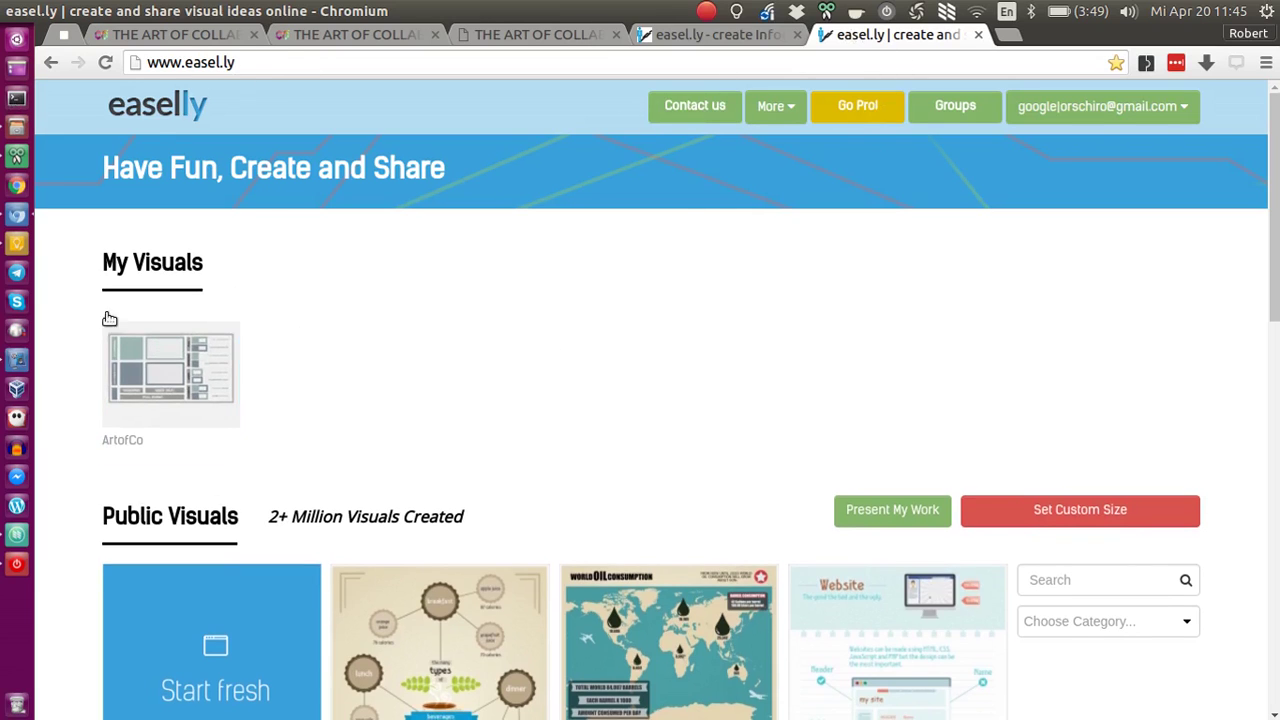
{"action": "left_click", "coordinate": [722, 36]}
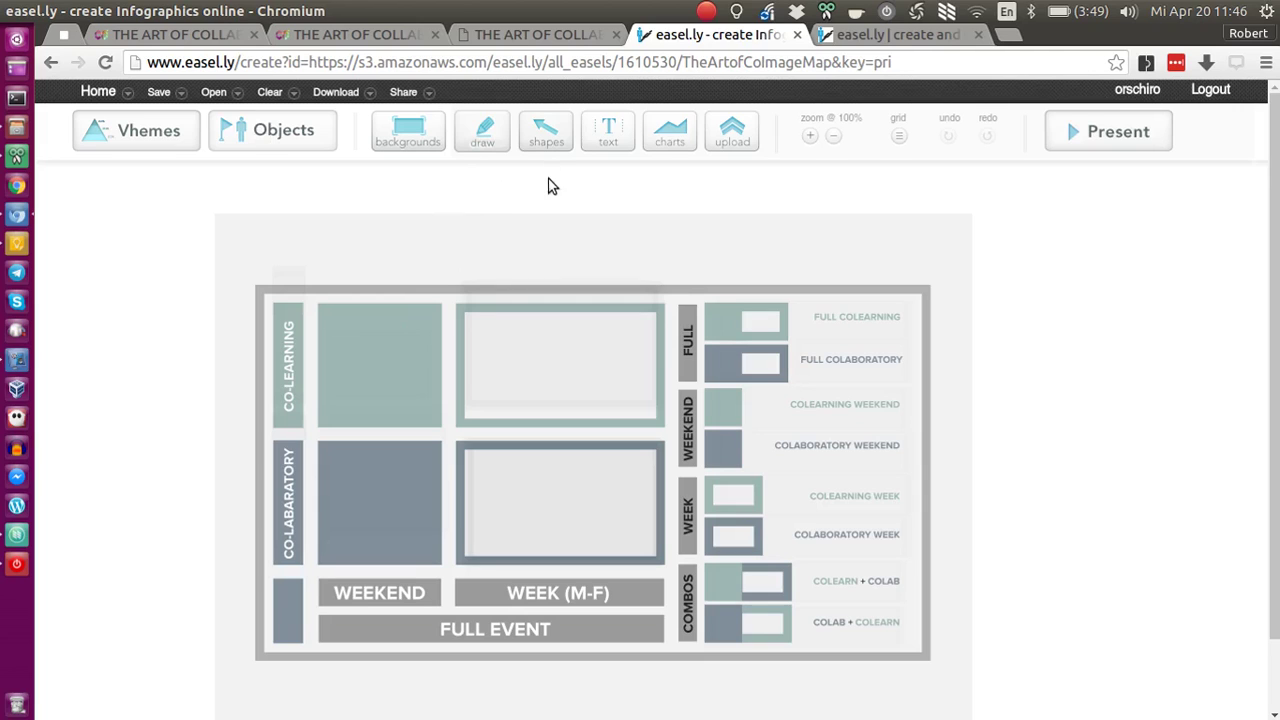
{"action": "left_click", "coordinate": [745, 140]}
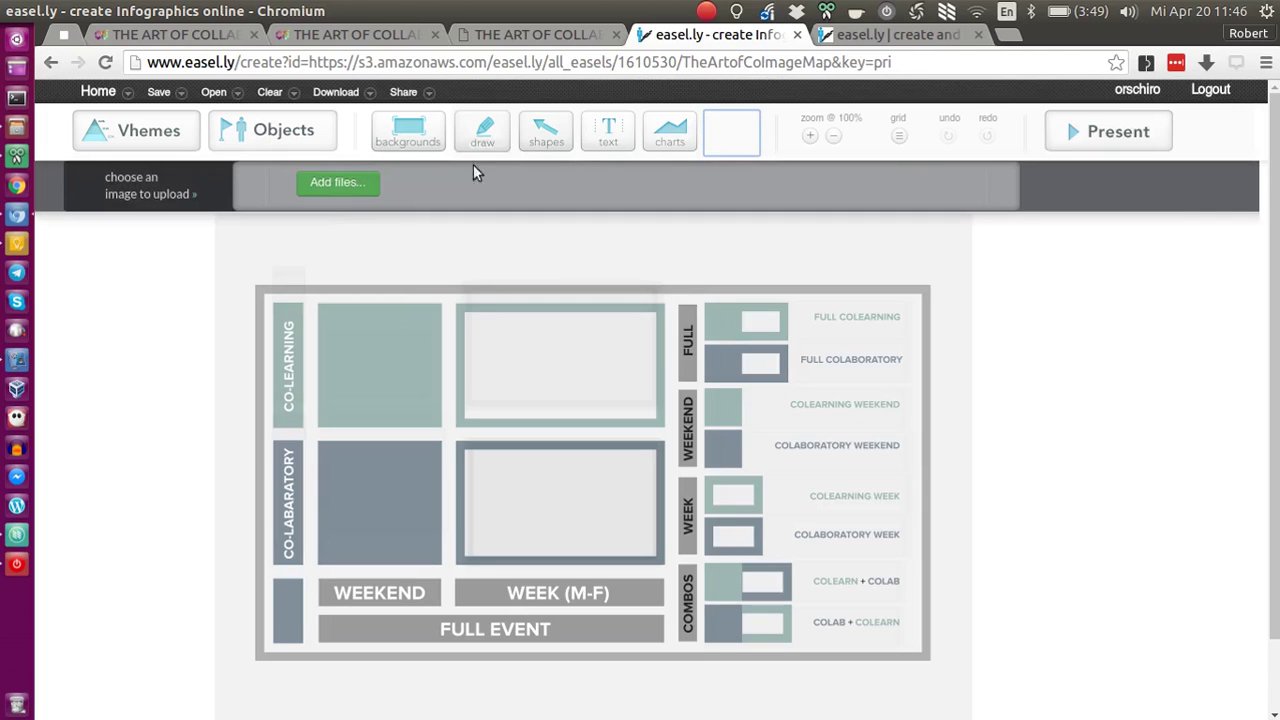
{"action": "left_click", "coordinate": [1018, 349]}
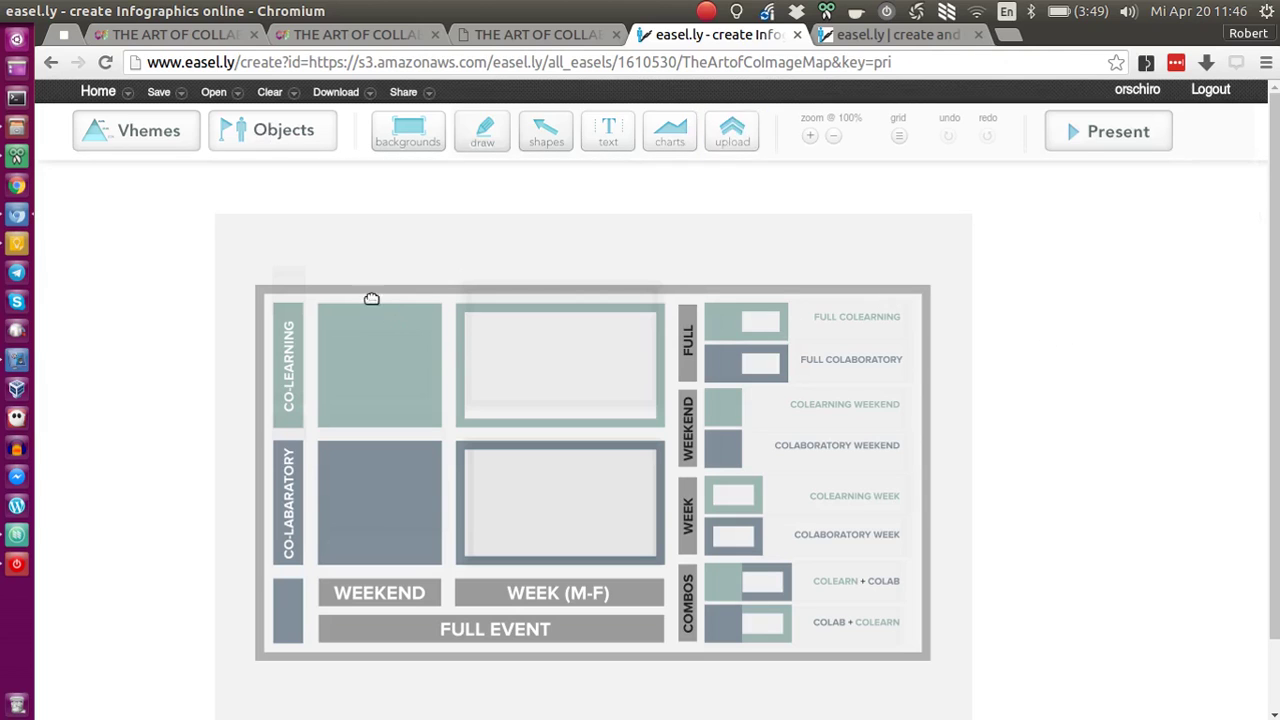
{"action": "left_click", "coordinate": [548, 130]}
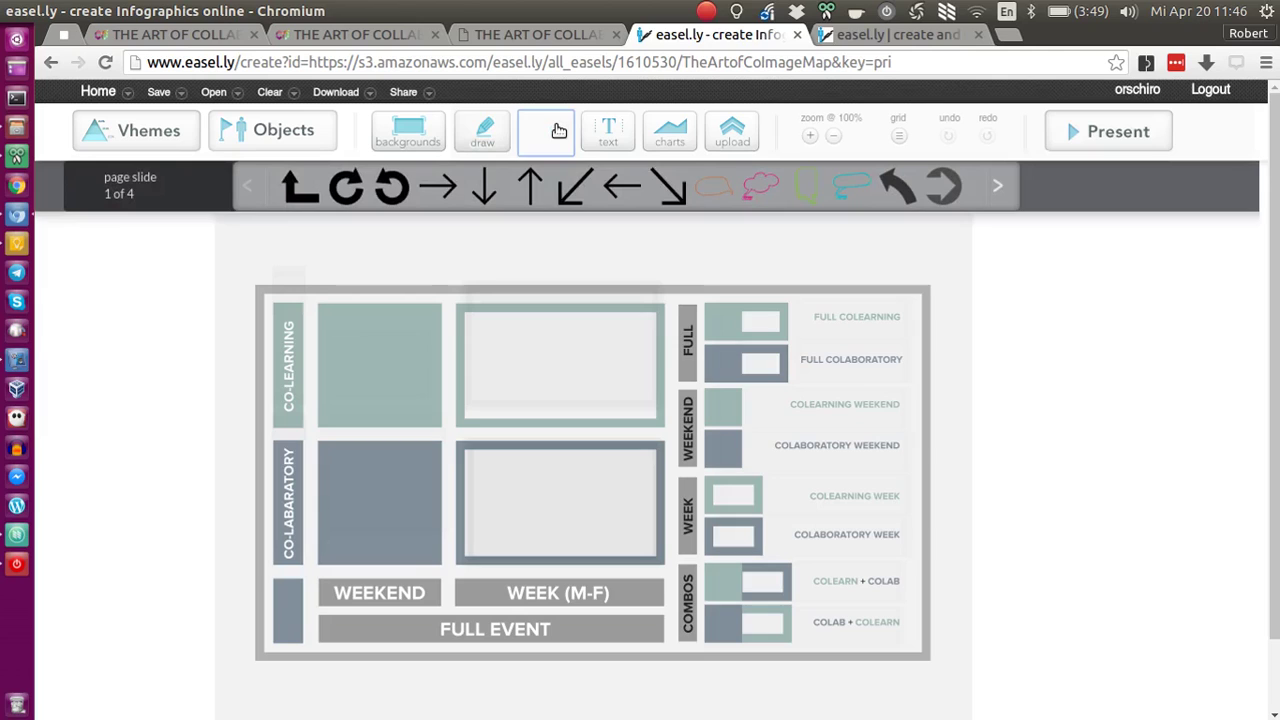
{"action": "left_click", "coordinate": [1002, 188]}
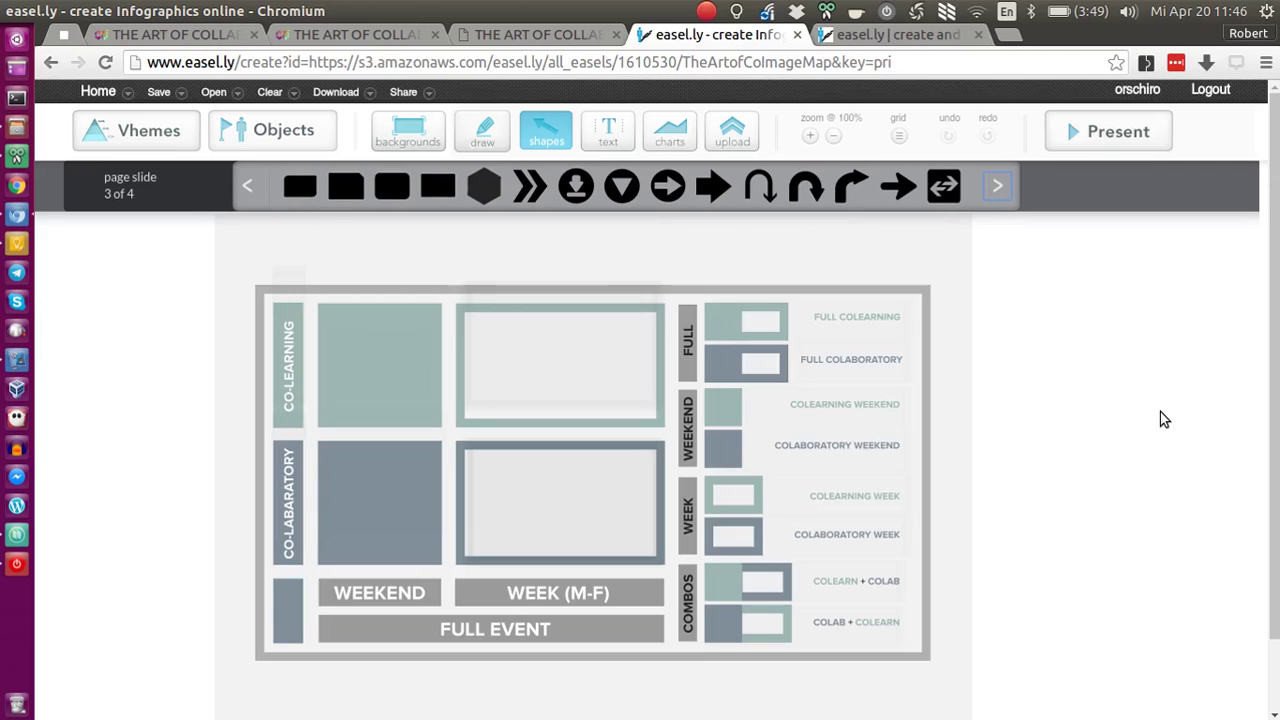
Set the hidden top-left link rectangle's opacity to about half so it shows over CO-LEARNING.
{"action": "left_click", "coordinate": [291, 281]}
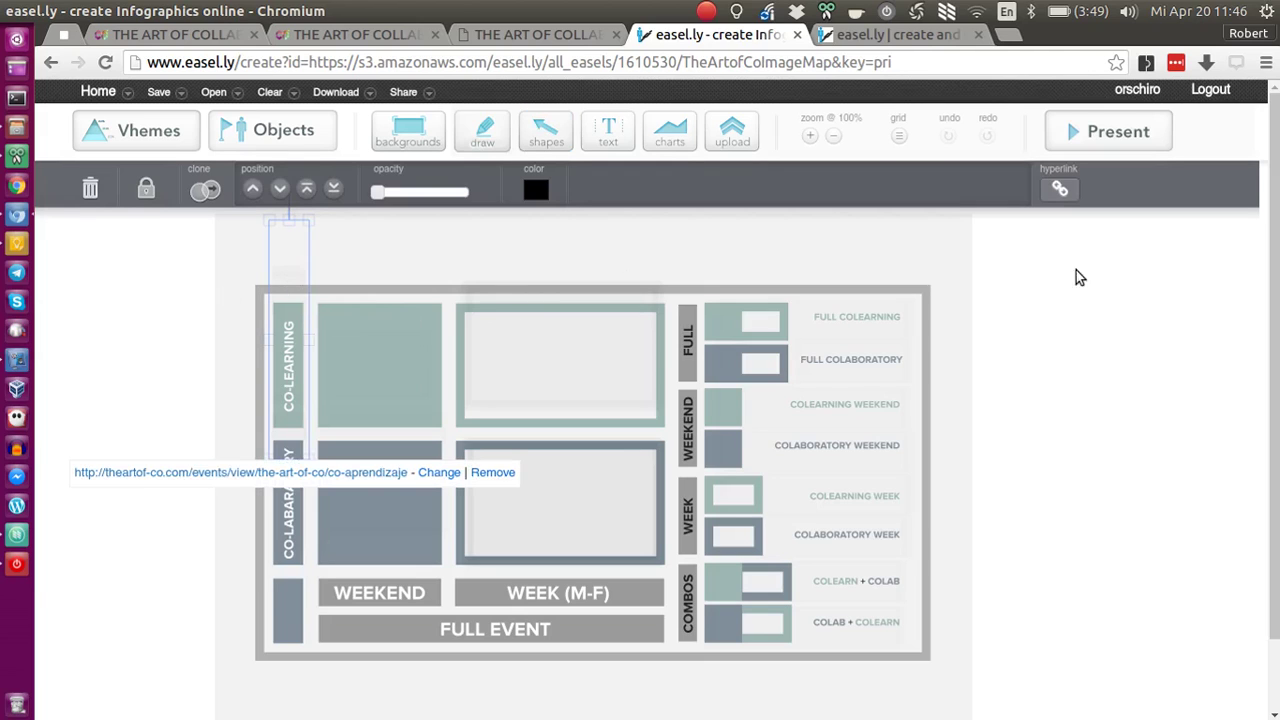
{"action": "left_click", "coordinate": [379, 194]}
{"action": "left_click_drag", "start_coordinate": [379, 197], "coordinate": [500, 194]}
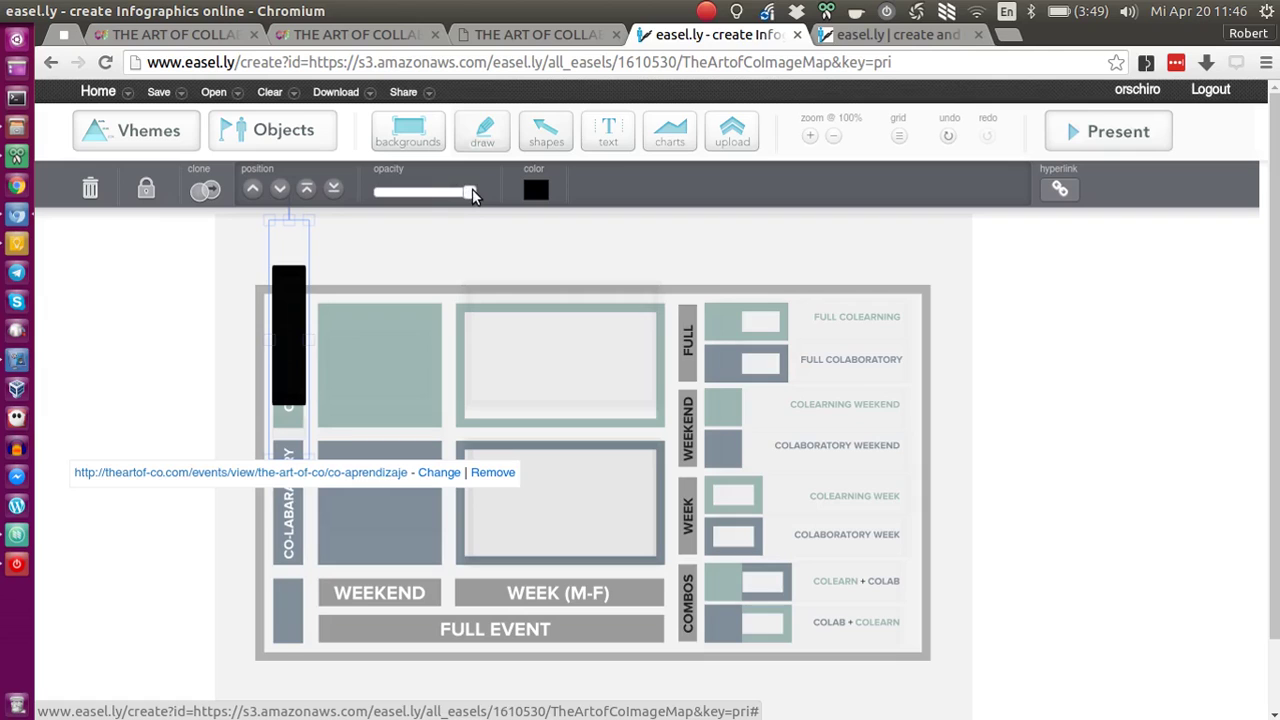
{"action": "left_click_drag", "start_coordinate": [467, 194], "coordinate": [372, 193]}
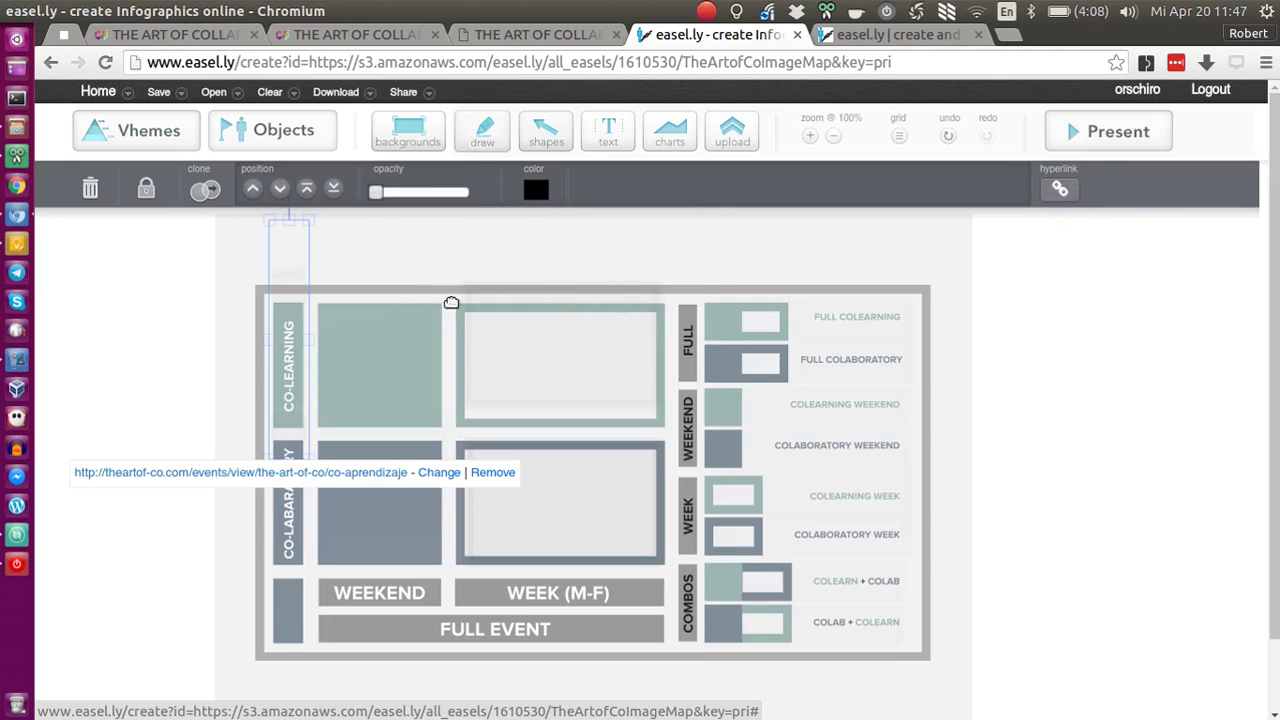
Darken the link rectangle, move it over the CO-LEARNING bar, and select its co-aprendizaje URL.
{"action": "left_click_drag", "start_coordinate": [375, 192], "coordinate": [560, 211]}
{"action": "left_click", "coordinate": [385, 265]}
{"action": "left_click", "coordinate": [292, 314]}
{"action": "left_click_drag", "start_coordinate": [294, 337], "coordinate": [289, 371]}
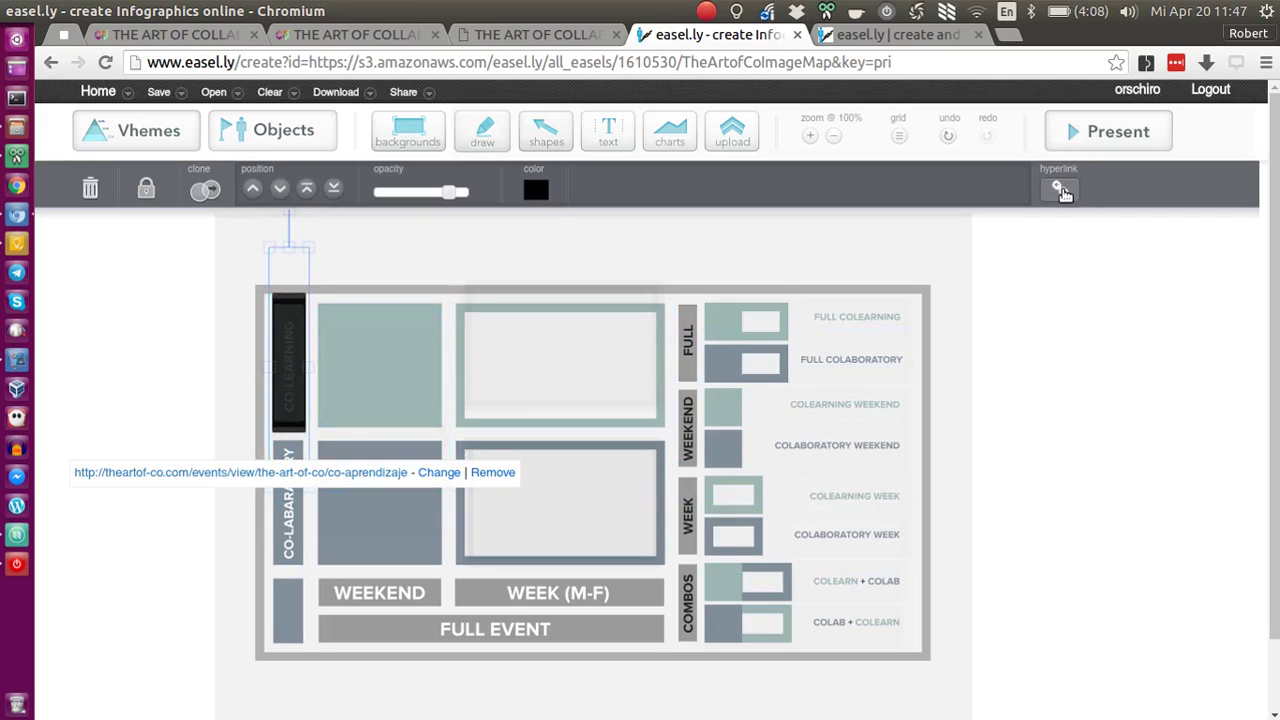
{"action": "left_click", "coordinate": [1061, 189]}
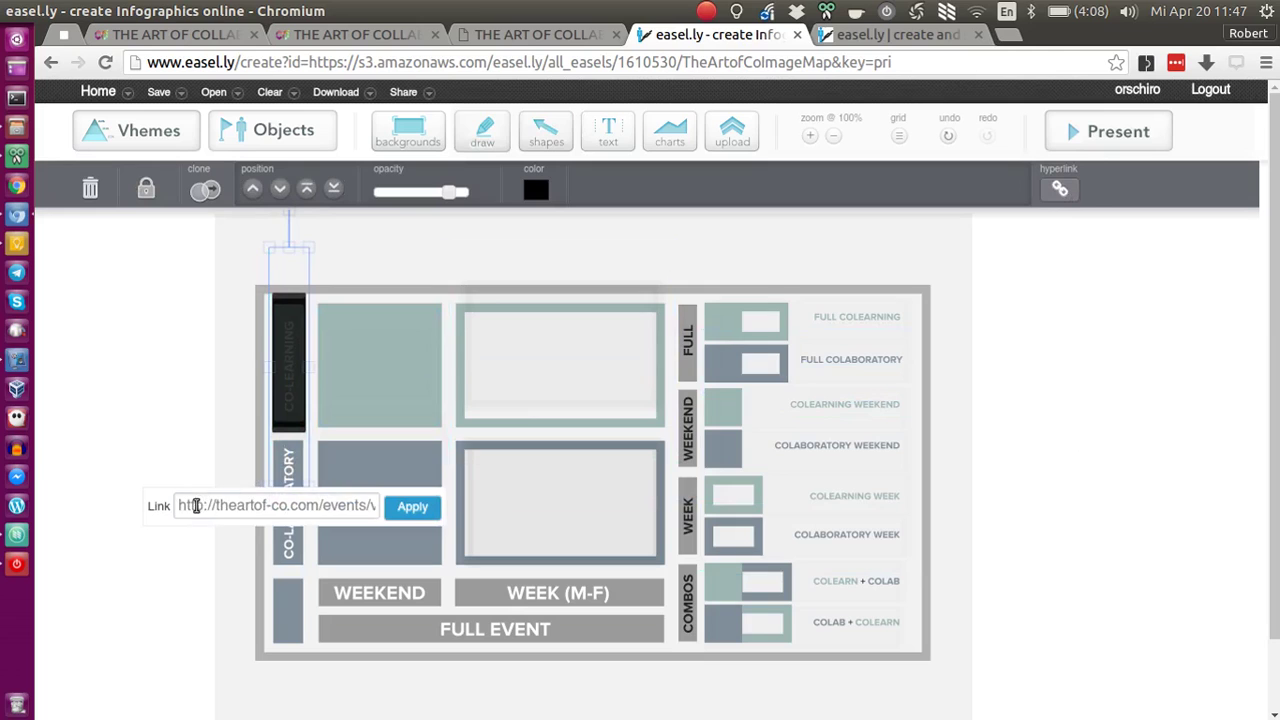
{"action": "left_click_drag", "start_coordinate": [196, 506], "coordinate": [374, 512]}
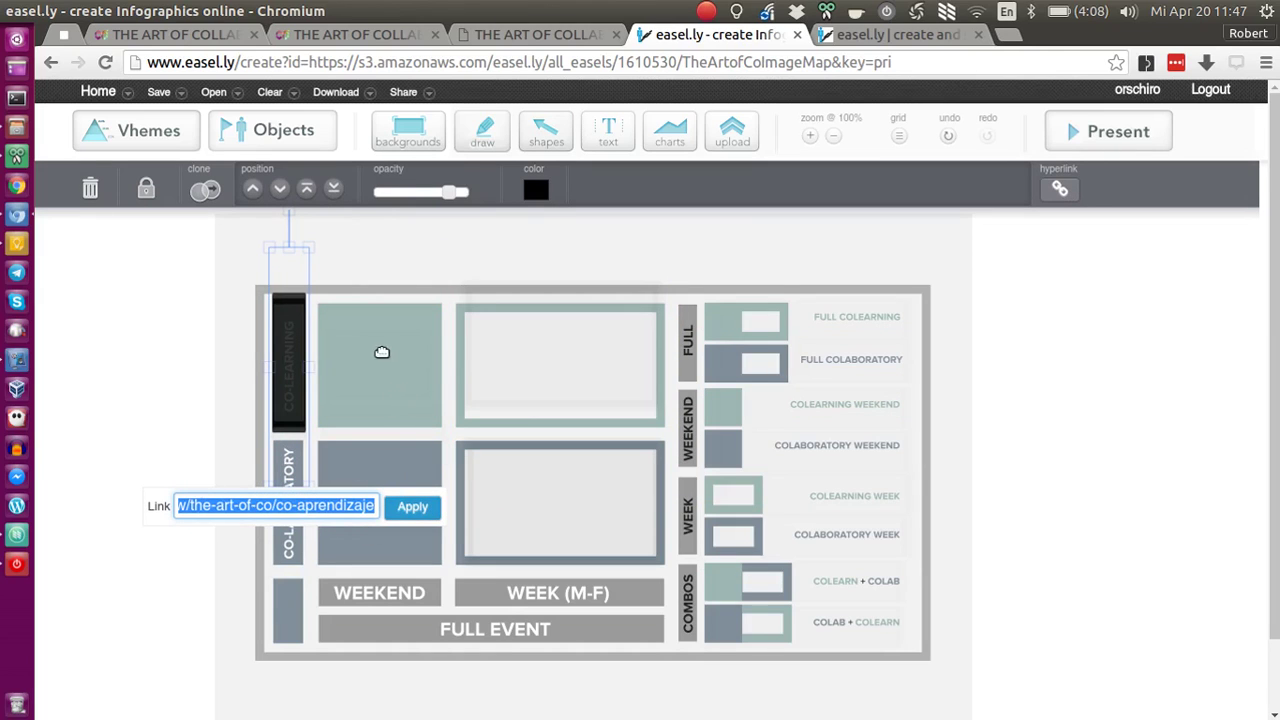
Make the link areas over the lower and upper large boxes opaque black and align them.
{"action": "left_click", "coordinate": [479, 407]}
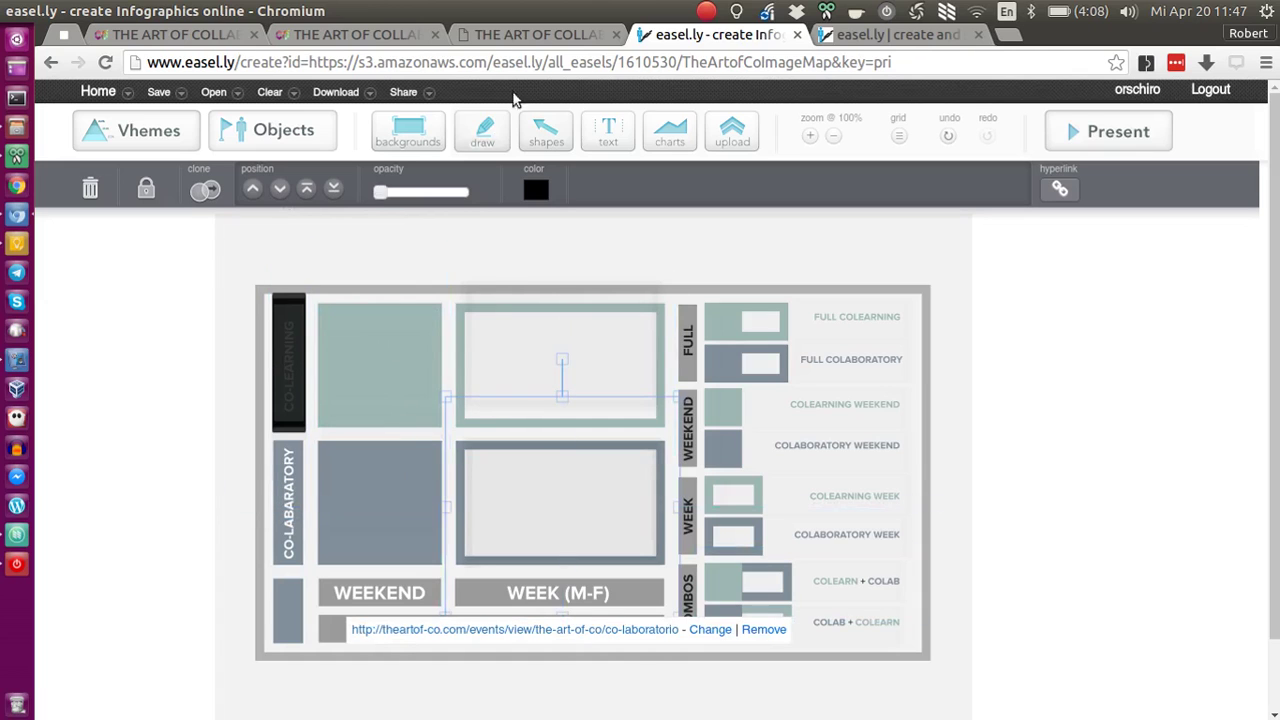
{"action": "left_click_drag", "start_coordinate": [380, 192], "coordinate": [480, 194]}
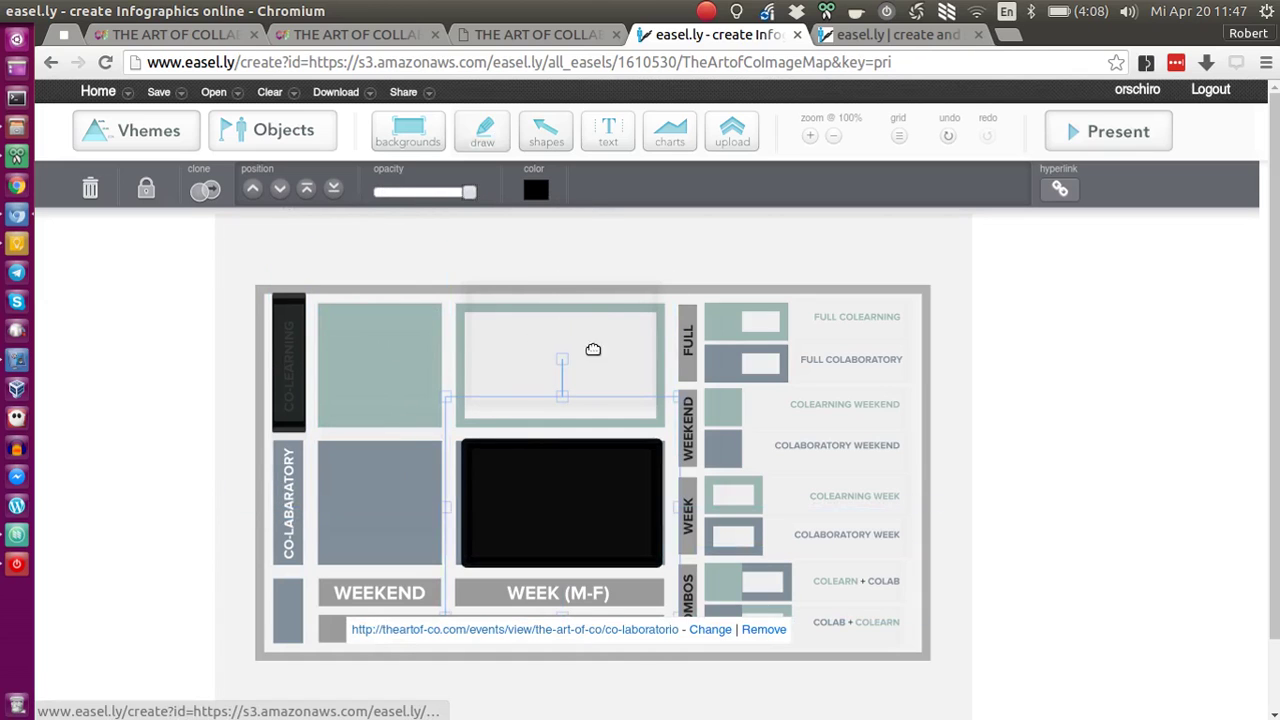
{"action": "left_click", "coordinate": [596, 339]}
{"action": "left_click_drag", "start_coordinate": [379, 192], "coordinate": [470, 192]}
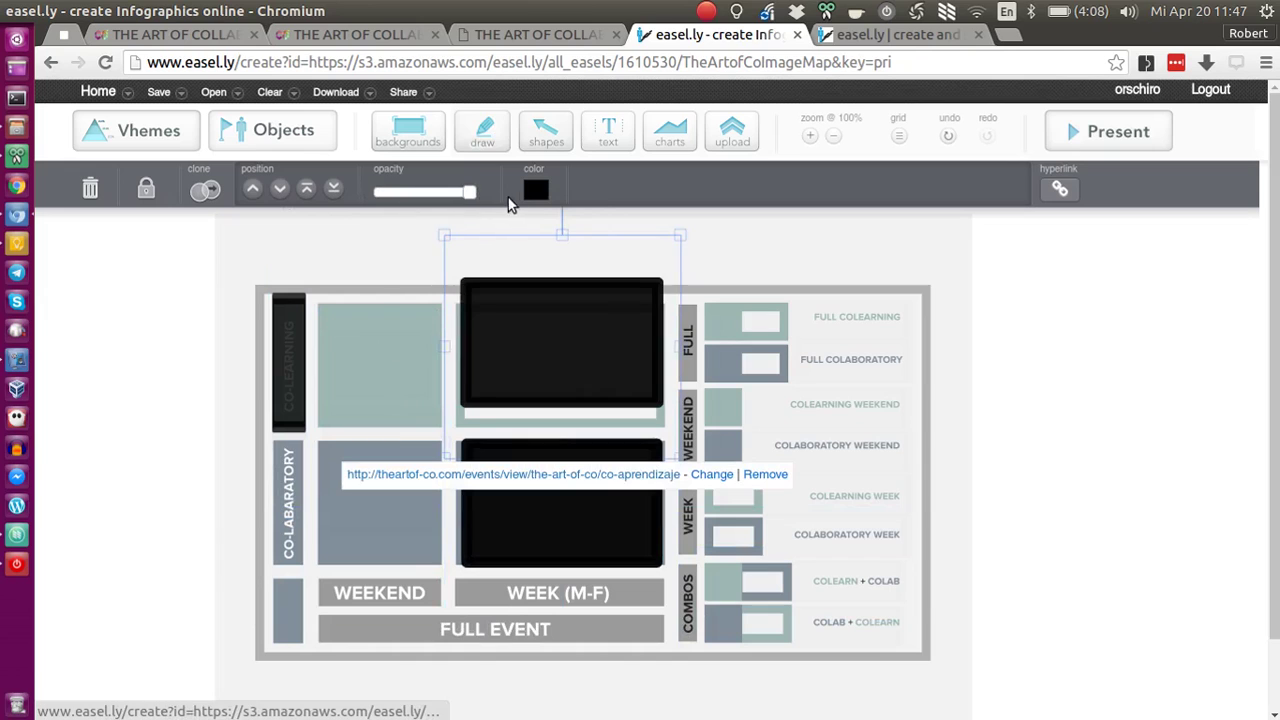
{"action": "left_click_drag", "start_coordinate": [597, 331], "coordinate": [600, 350]}
Make the left teal and co-laboratory squares' link areas opaque black and fit them in place.
{"action": "left_click", "coordinate": [384, 340]}
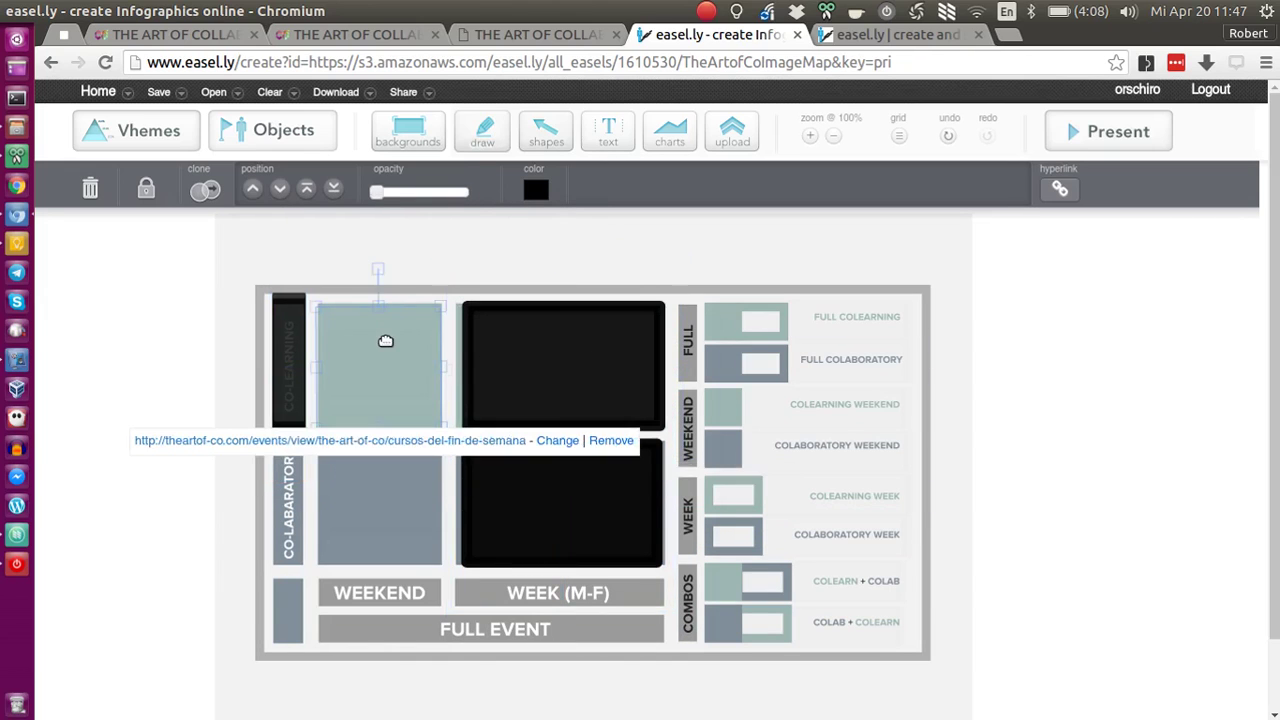
{"action": "left_click_drag", "start_coordinate": [379, 192], "coordinate": [484, 198]}
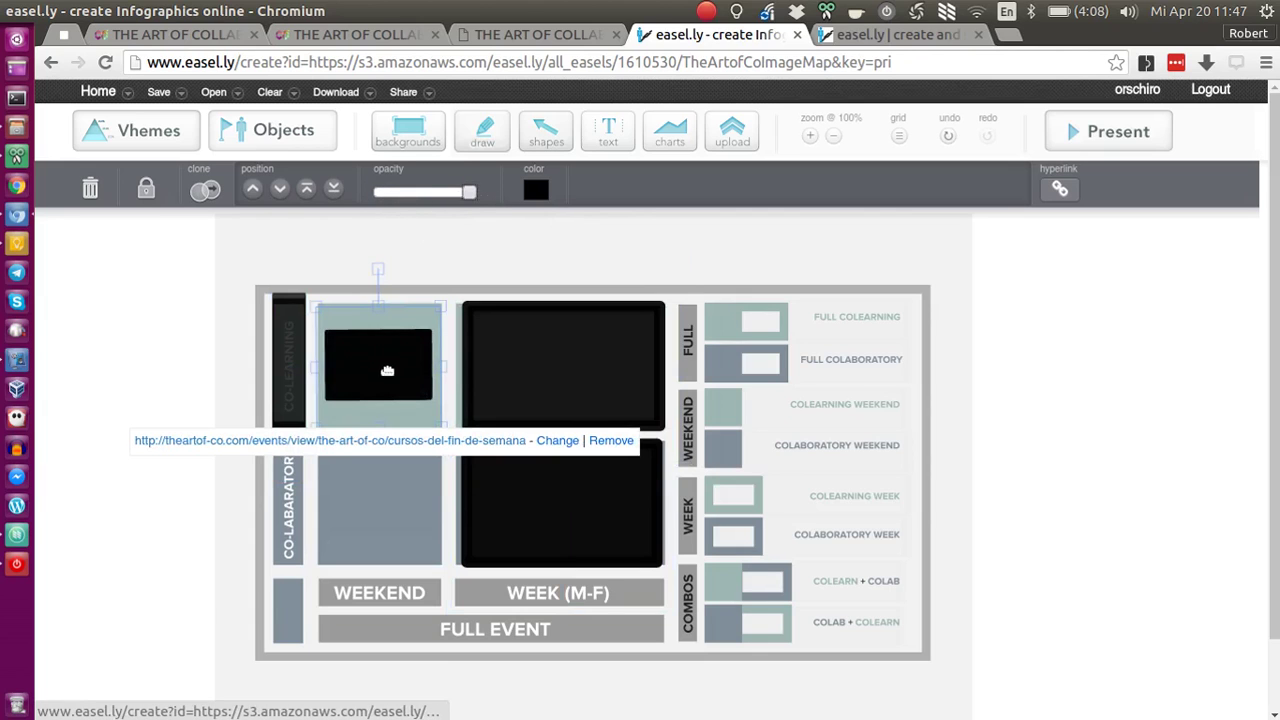
{"action": "left_click", "coordinate": [380, 333]}
{"action": "left_click_drag", "start_coordinate": [380, 333], "coordinate": [400, 451]}
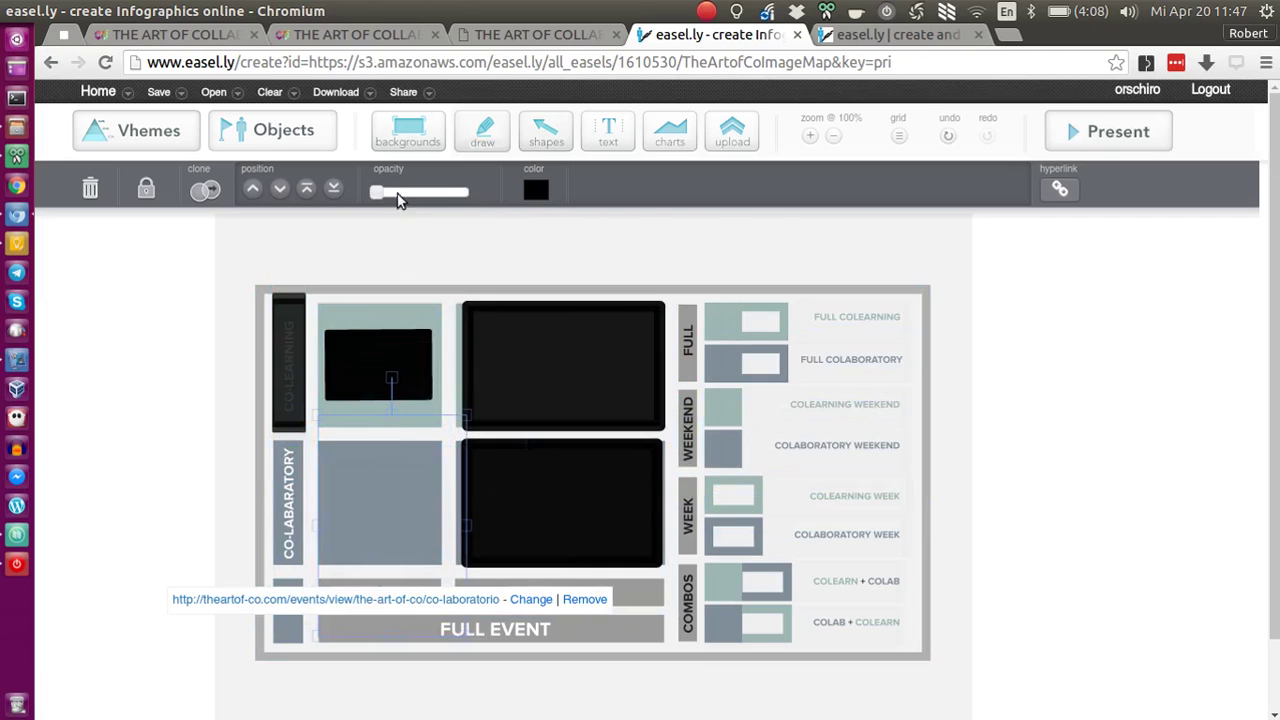
{"action": "left_click_drag", "start_coordinate": [372, 196], "coordinate": [531, 194]}
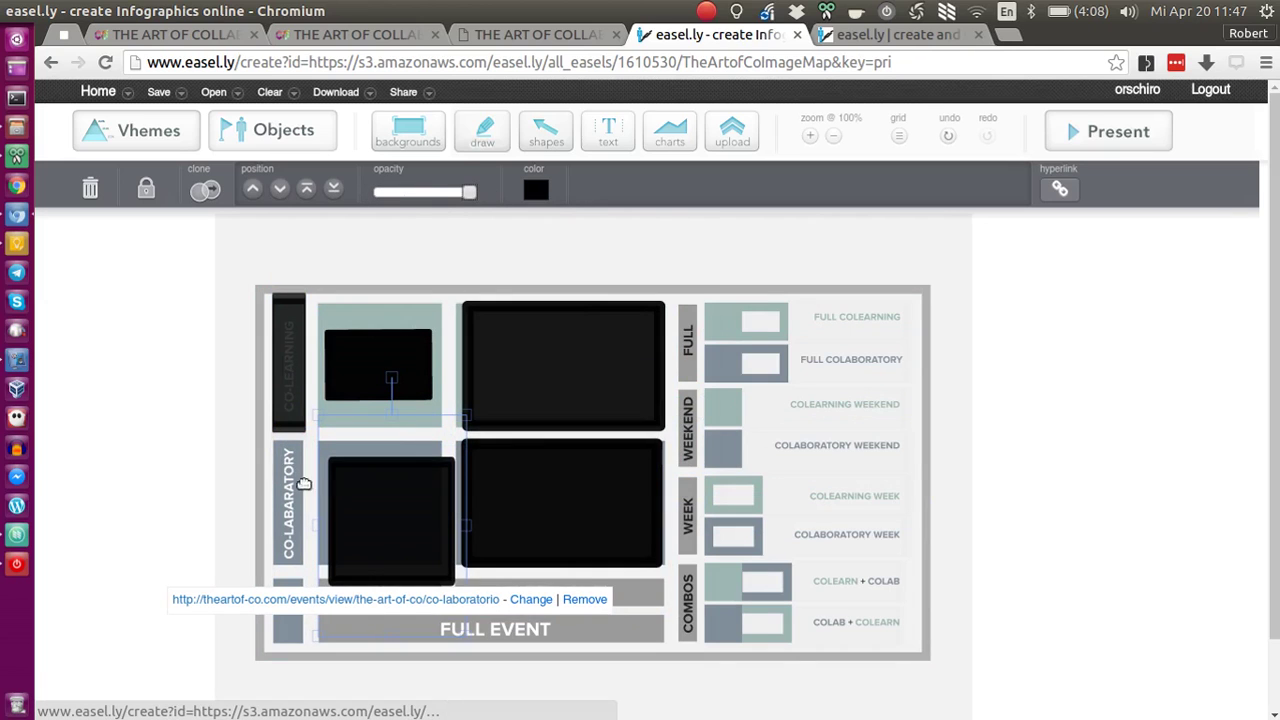
{"action": "left_click_drag", "start_coordinate": [371, 484], "coordinate": [358, 468]}
{"action": "left_click", "coordinate": [671, 251]}
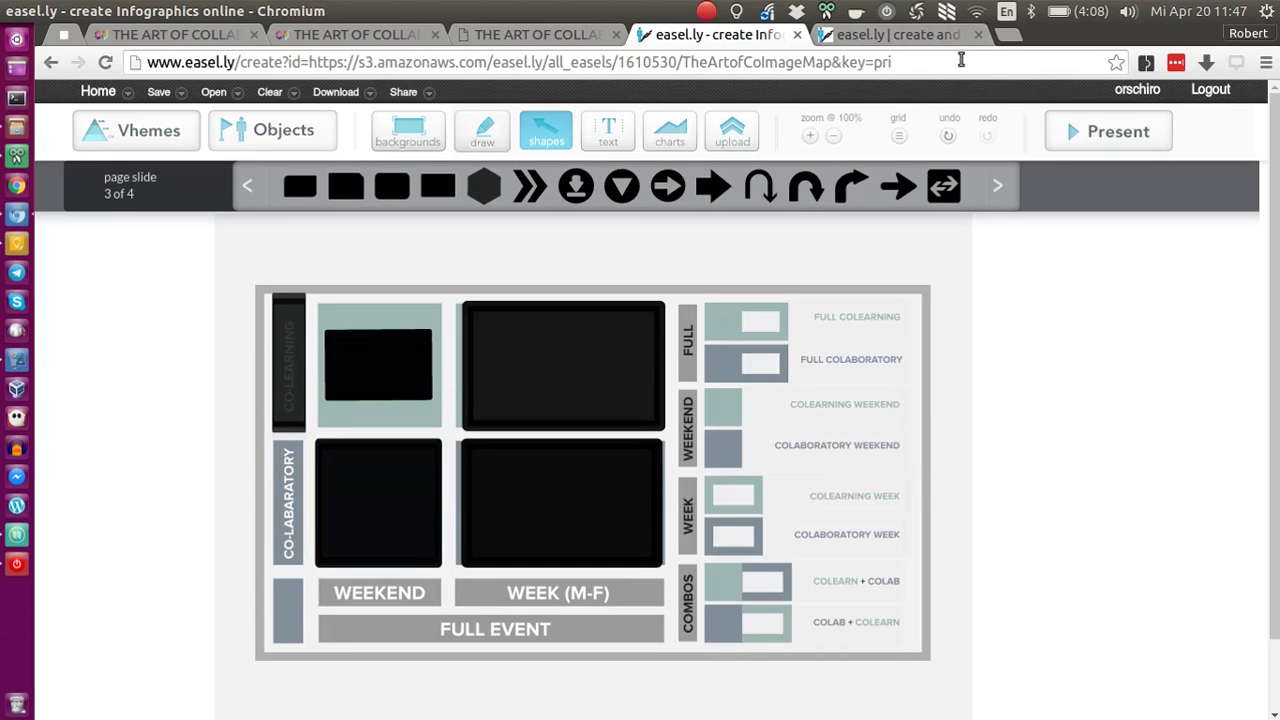
Go back to the Art of Collaboration site to check the embedded image's links.
{"action": "left_click", "coordinate": [150, 40]}
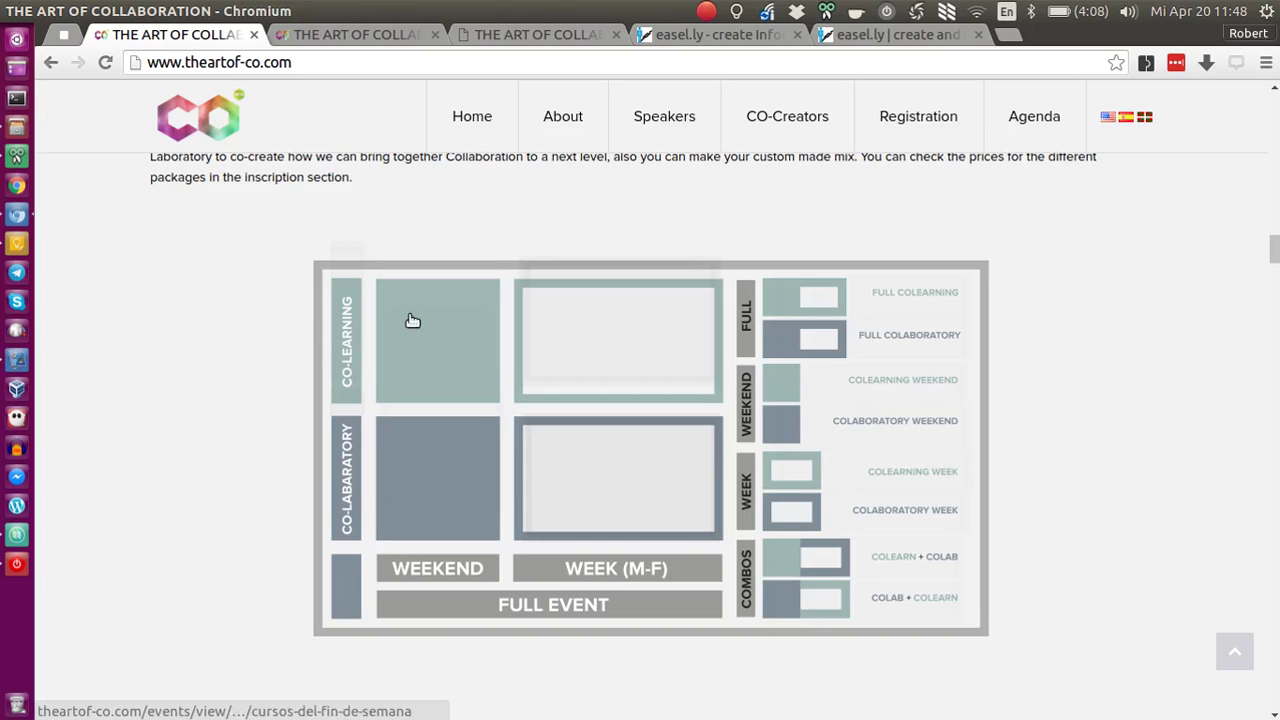
{"action": "left_click", "coordinate": [700, 34]}
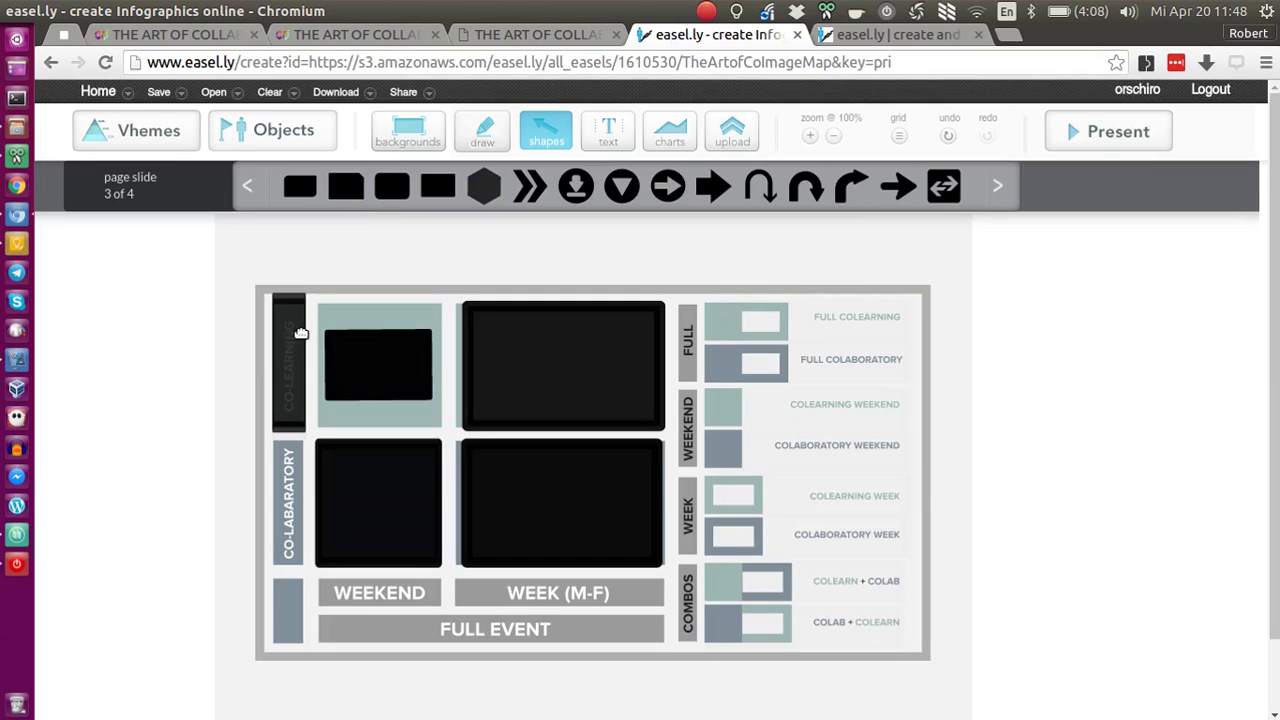
{"action": "left_click", "coordinate": [208, 36]}
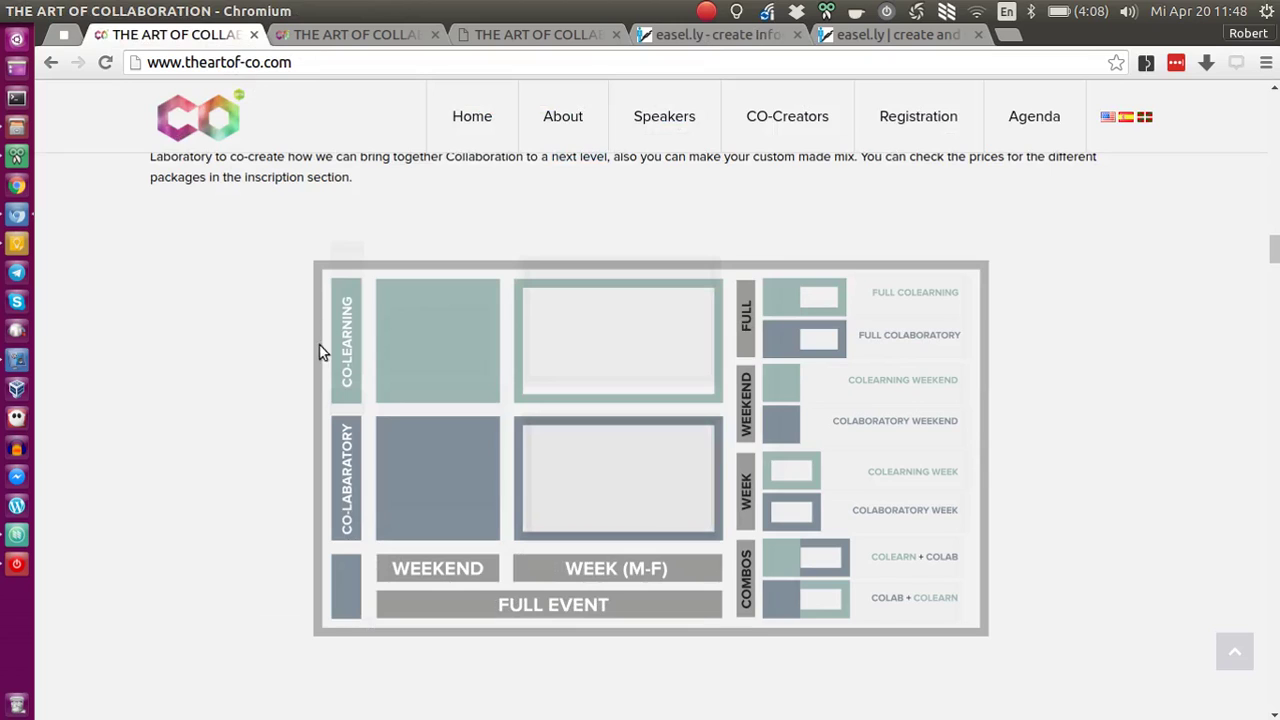